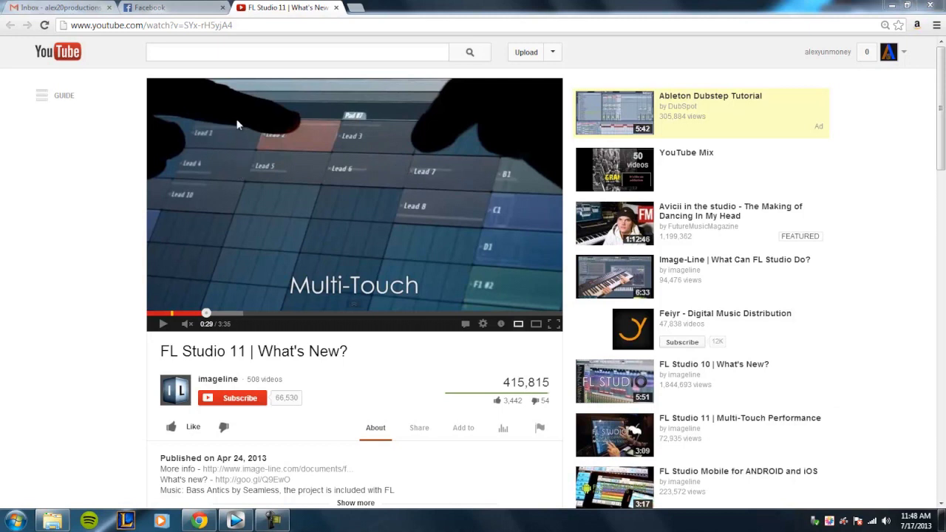
Play the FL Studio 11 | What's New? YouTube video and pause it near 0:40.
click(166, 326)
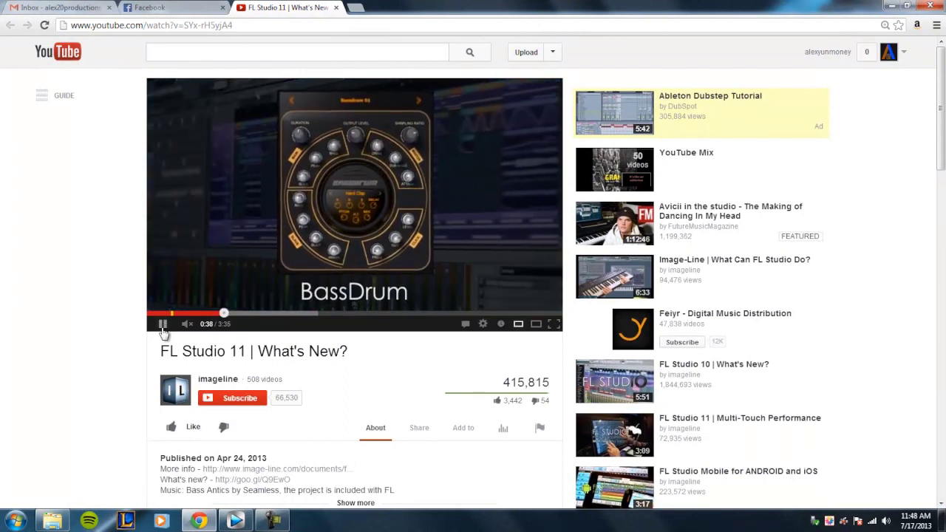
click(164, 326)
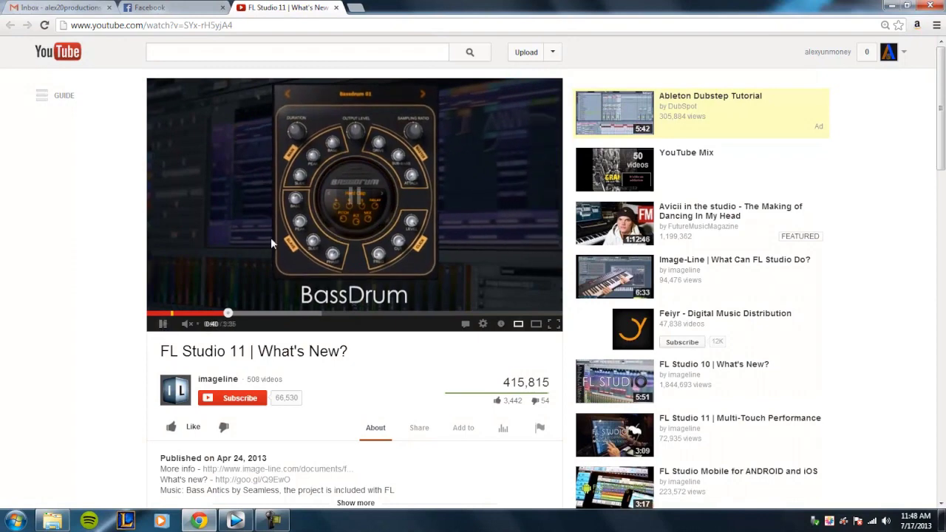
Back in Vegas, switch track 1's compositing mode from Source Alpha to 3D Source Alpha.
click(235, 521)
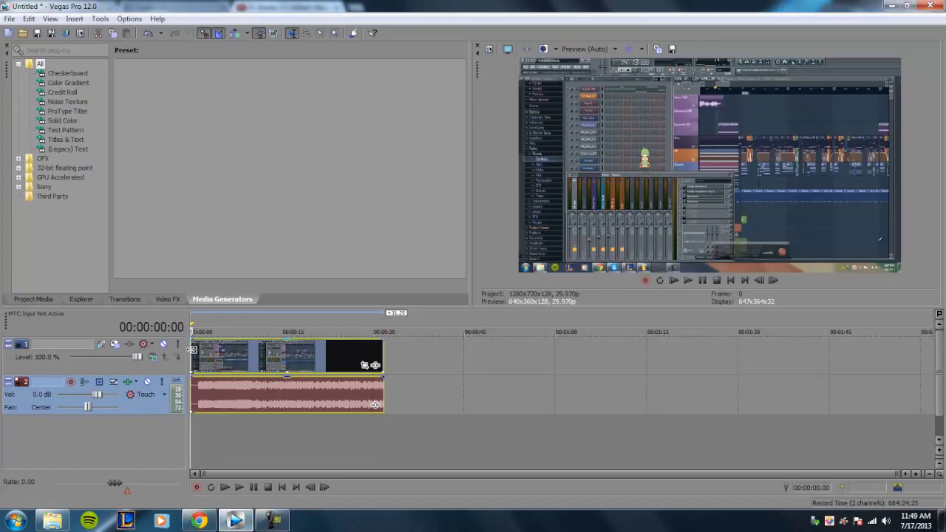
drag(257, 355, 225, 353)
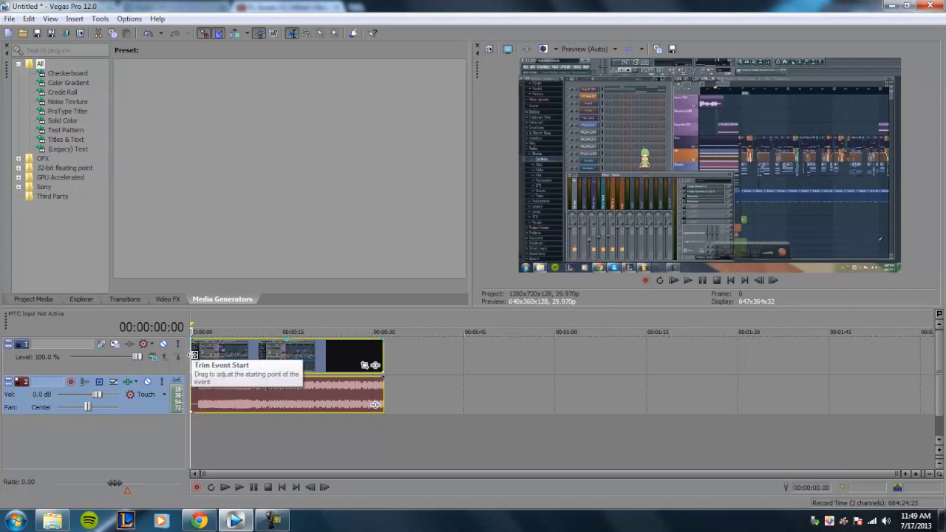
click(153, 357)
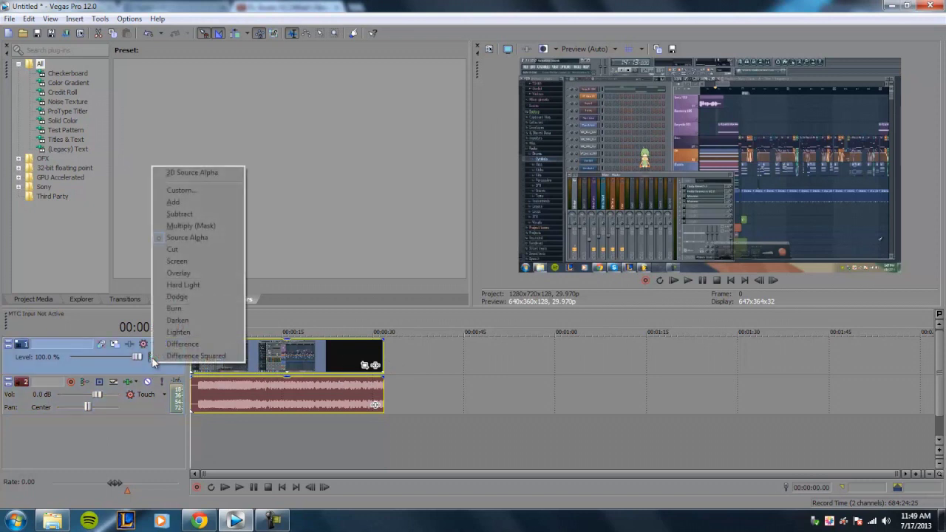
click(203, 174)
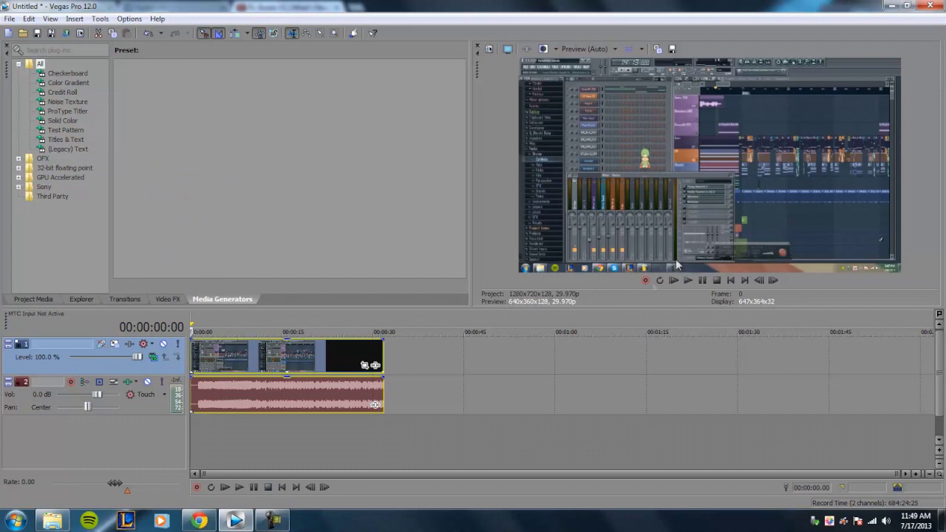
click(154, 357)
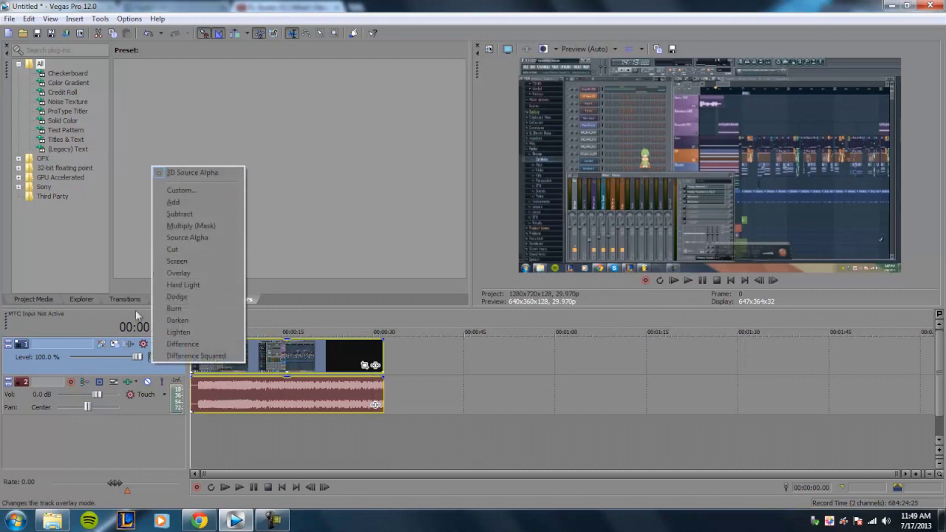
Bring up track 1's Track Motion window, moved down-left and shrunk to fit.
click(114, 345)
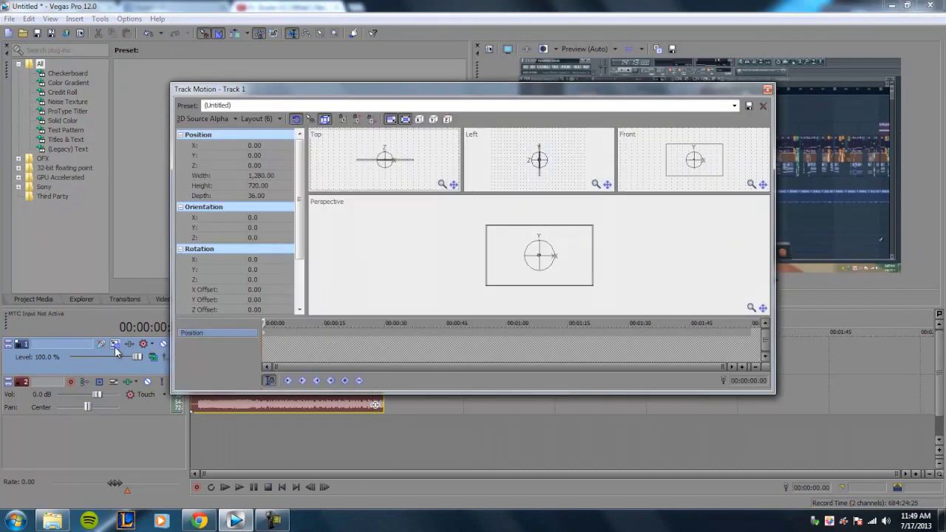
drag(477, 93, 361, 153)
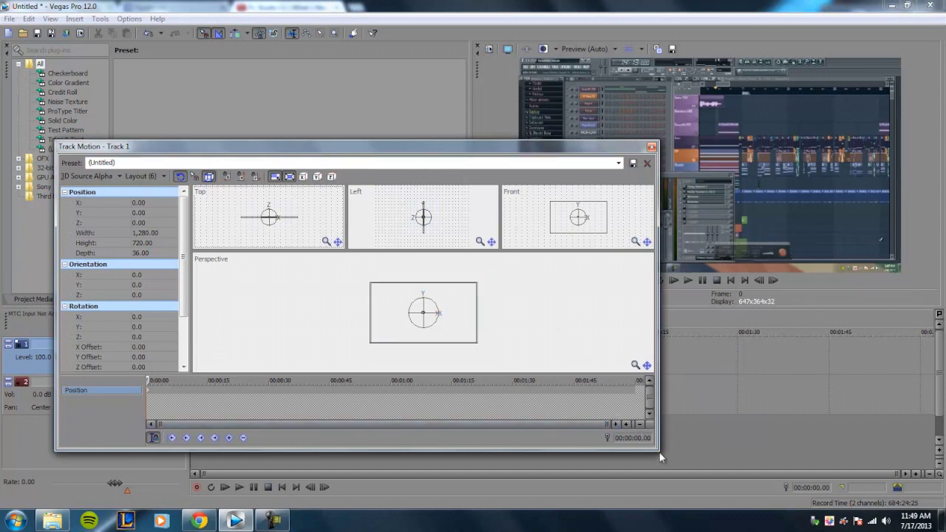
drag(659, 452, 538, 468)
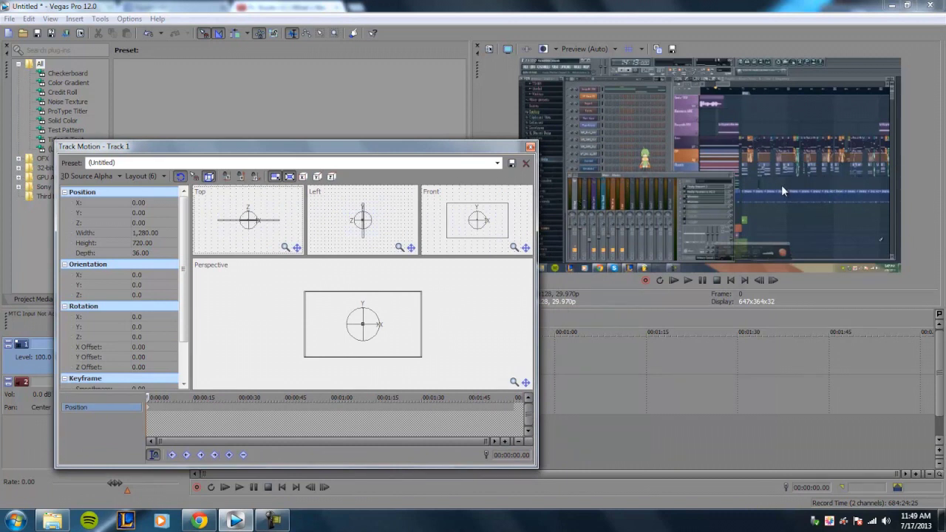
Test a 5-degree X rotation, then return Rotation X to 0.
click(145, 317)
click(166, 314)
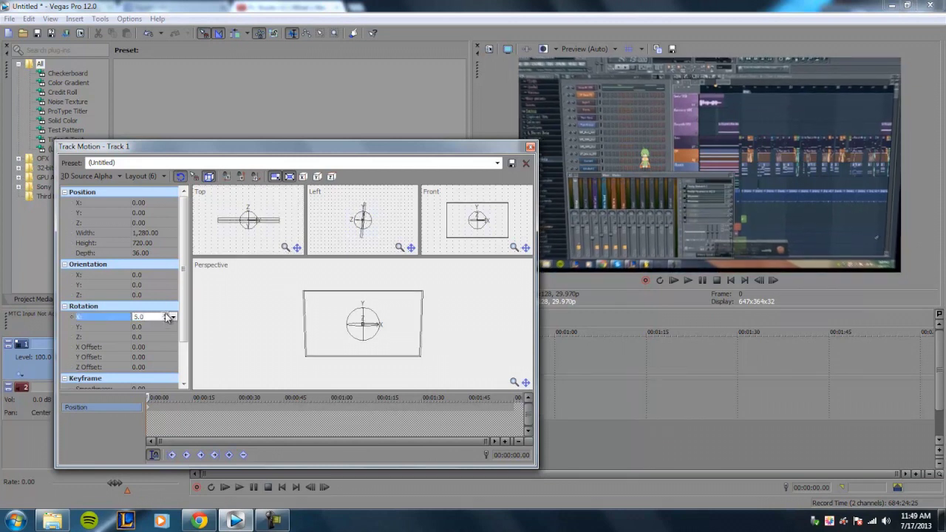
scroll(166, 316, up, 7)
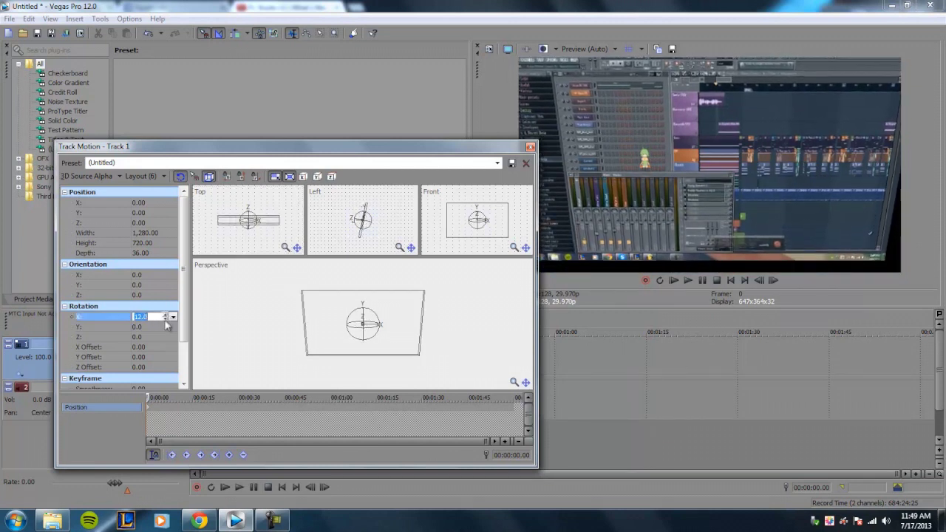
scroll(163, 320, down, 3)
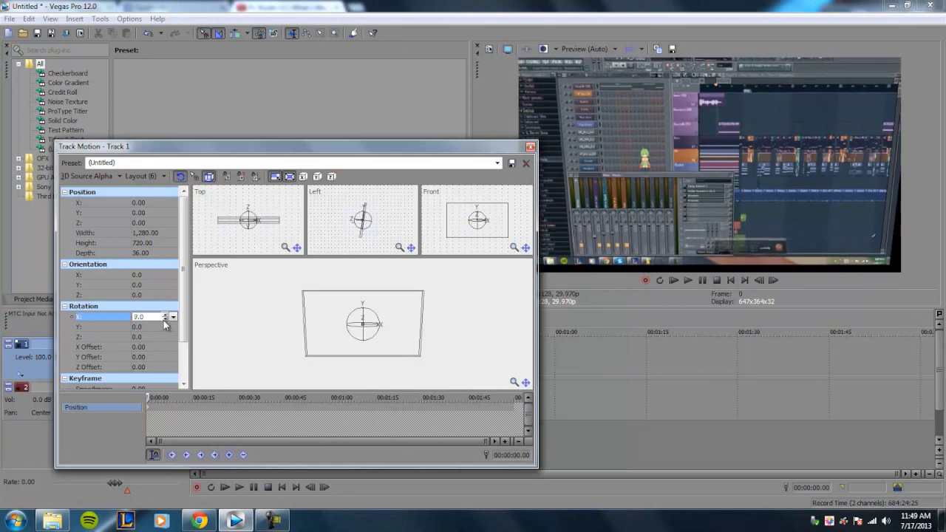
scroll(163, 320, down, 9)
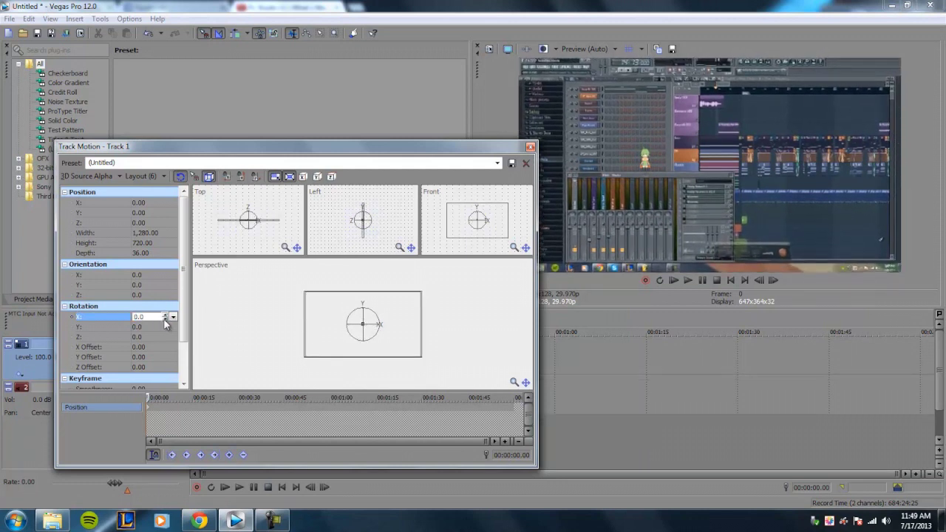
key(Return)
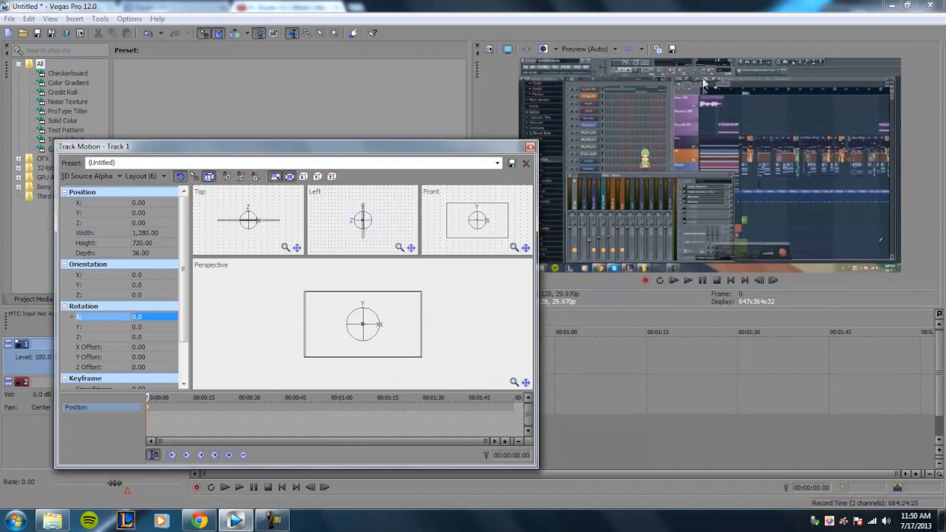
click(160, 326)
Set track 1's Rotation Y to -15 degrees.
drag(167, 327, 165, 330)
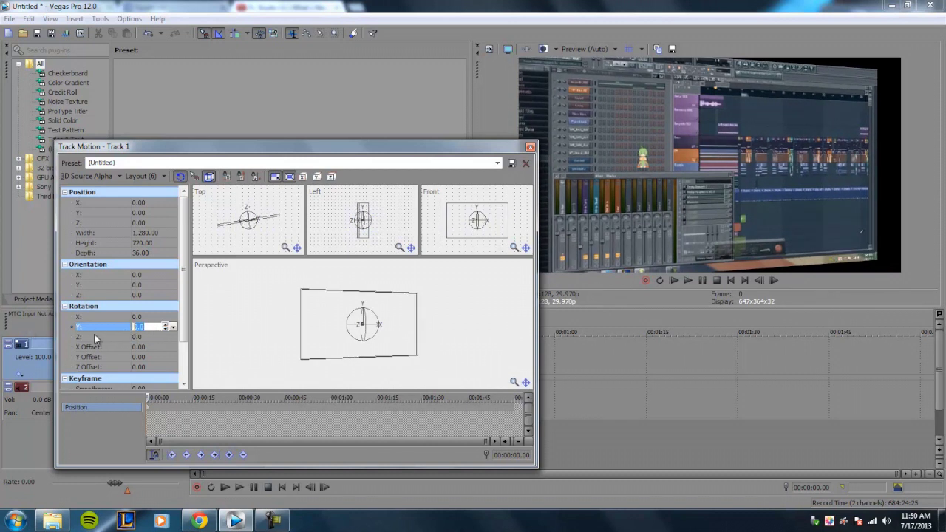
text(-15)
key(Return)
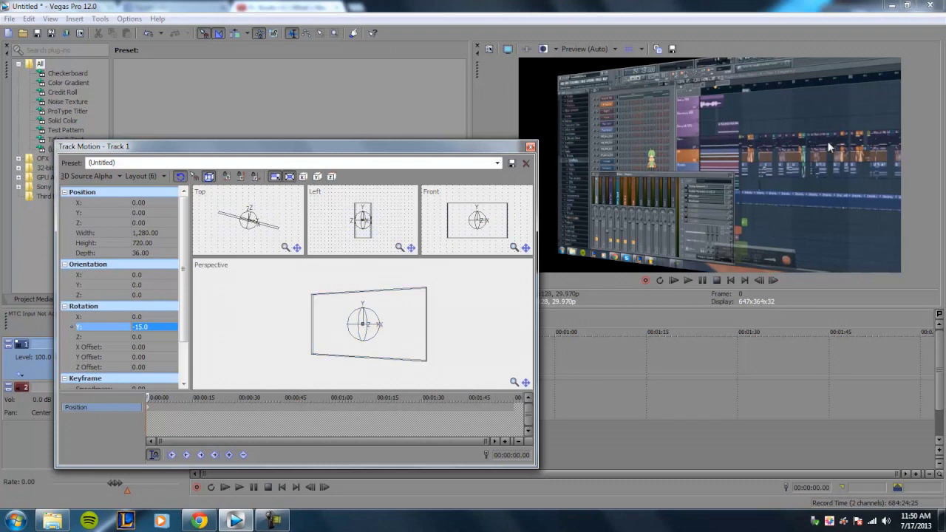
click(138, 203)
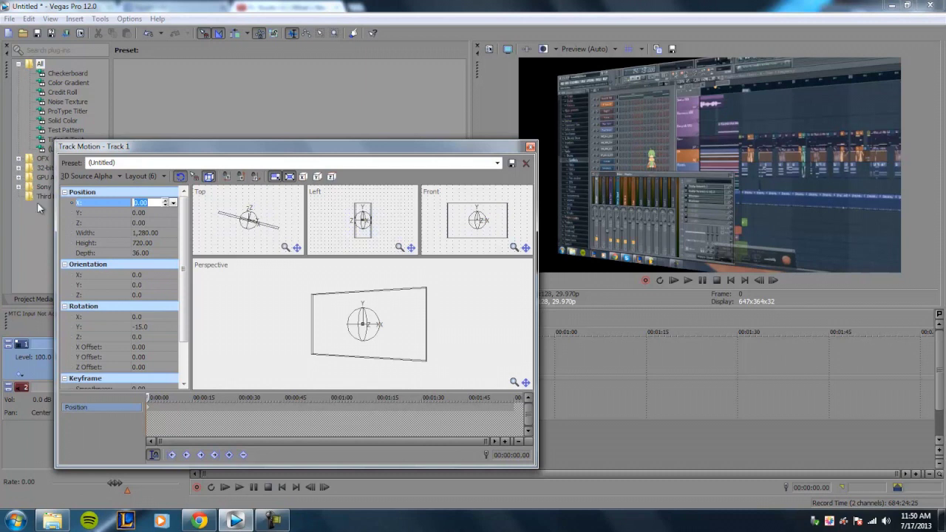
Try X positions -20, -60, -100 and -120, finally settling on -110.
text(-20)
key(Return)
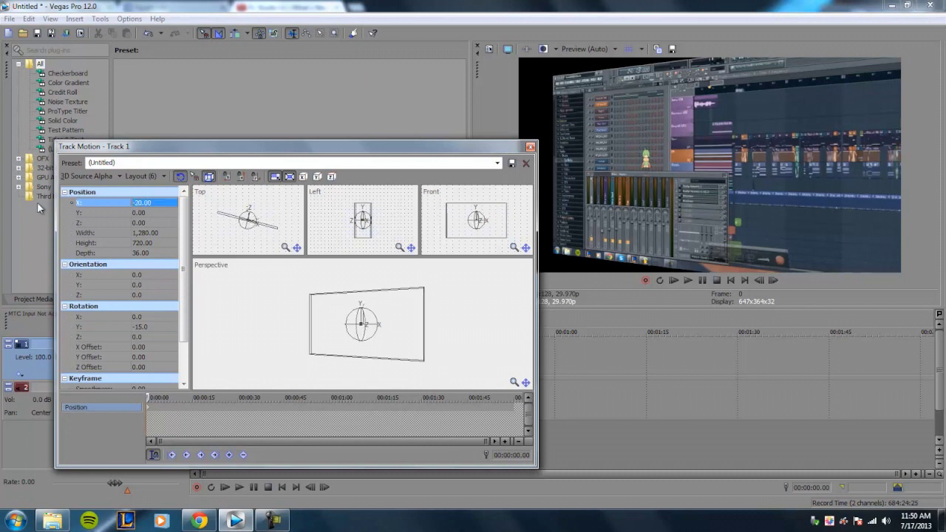
click(140, 202)
text(-60)
key(Return)
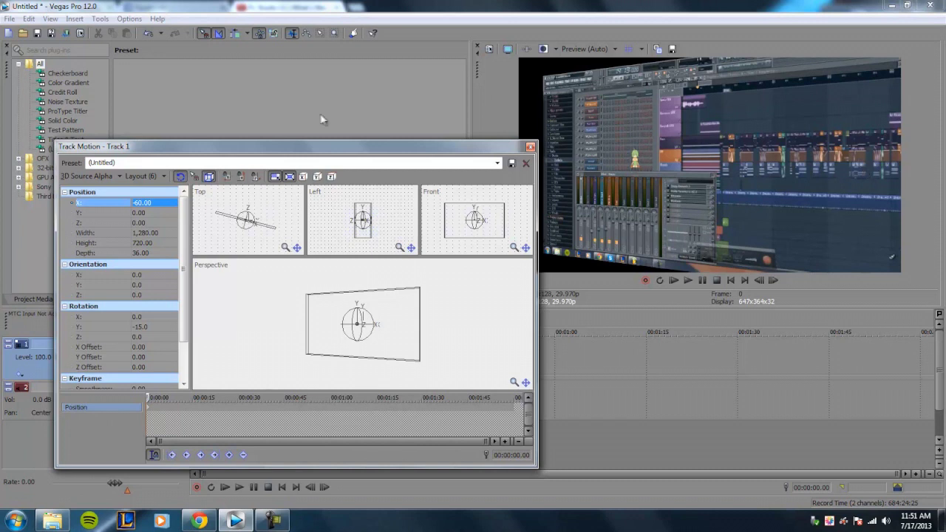
click(156, 202)
text(-100)
key(Return)
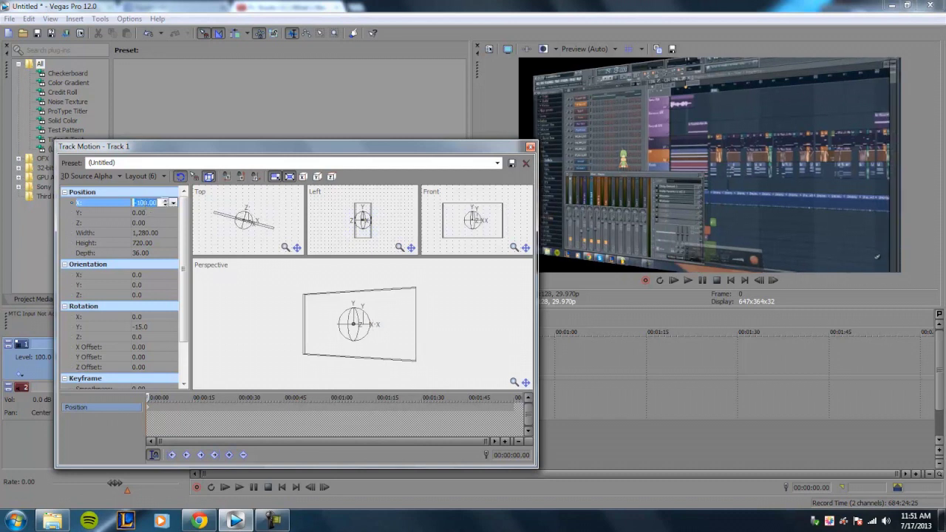
text(-120)
key(Return)
click(145, 204)
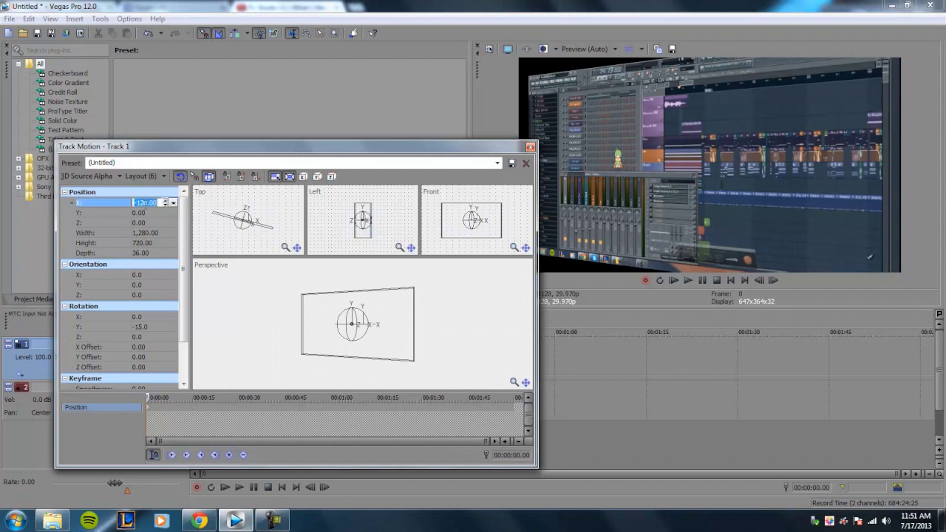
text(-110)
key(Return)
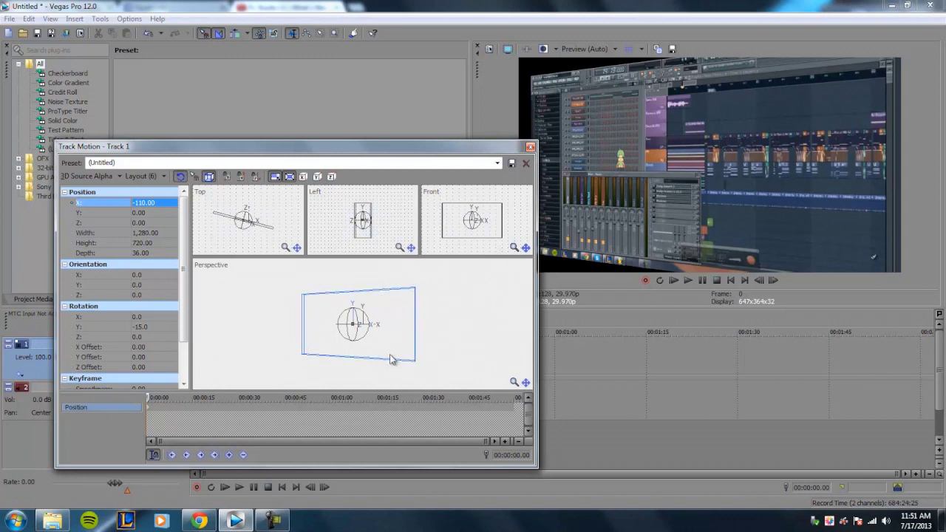
Scale the clip frame to about 1,620 by 911, then replay the YouTube video from 0:37.
click(416, 291)
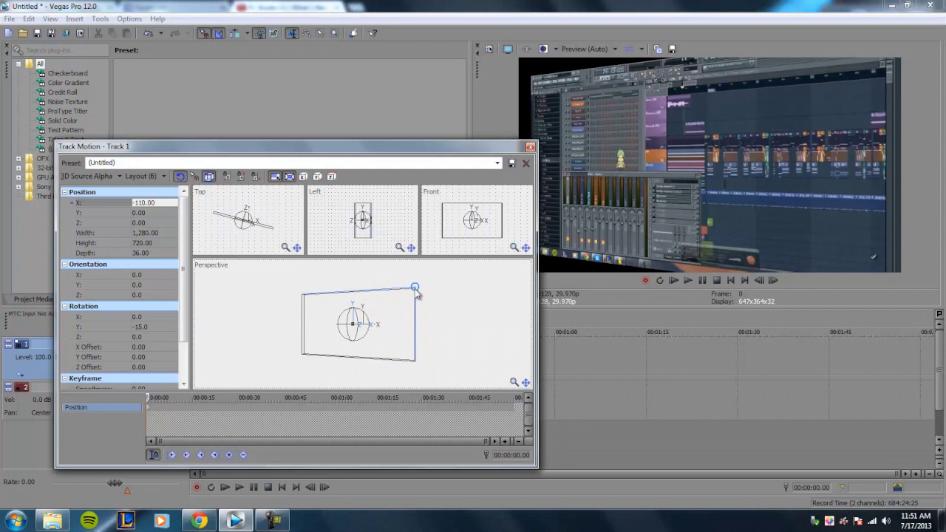
drag(416, 292, 433, 281)
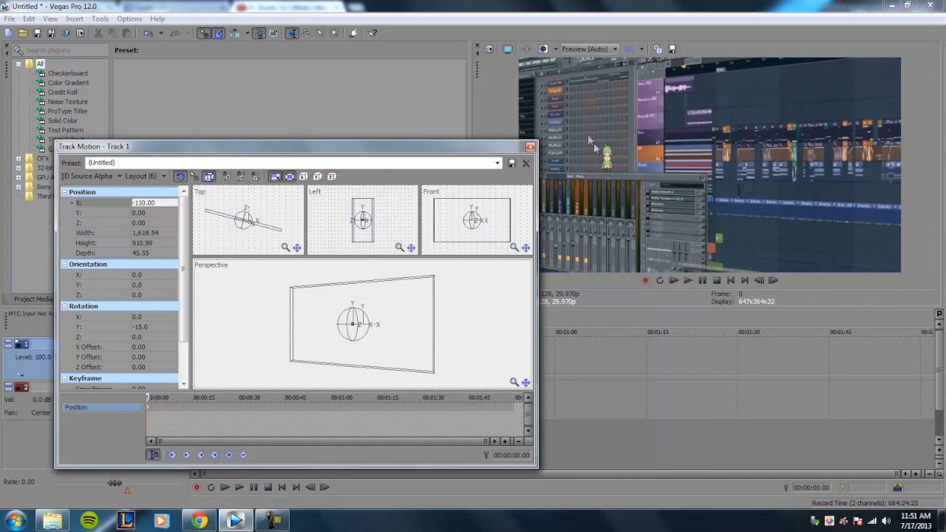
click(201, 521)
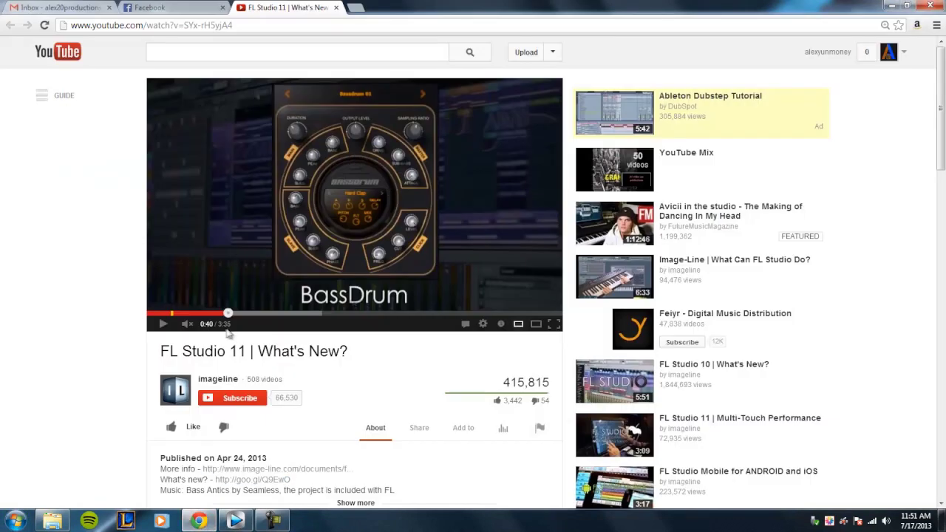
click(221, 313)
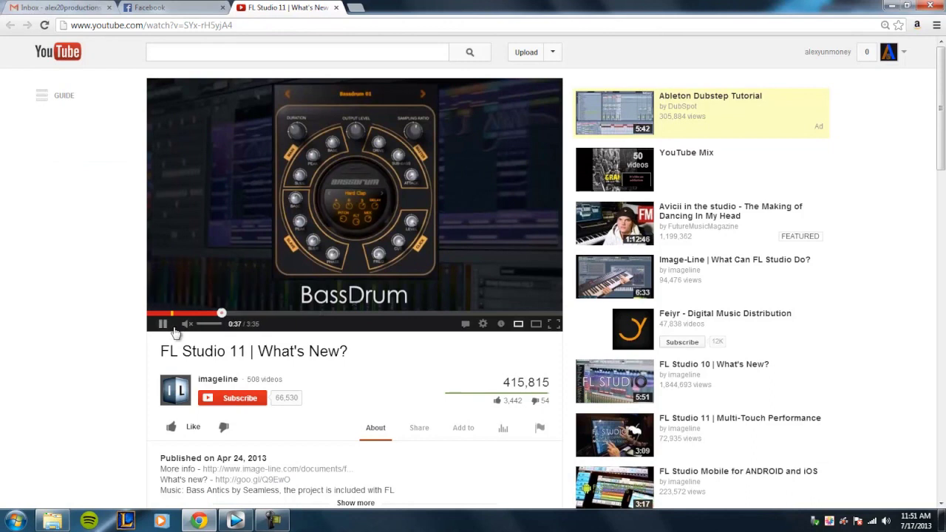
click(364, 155)
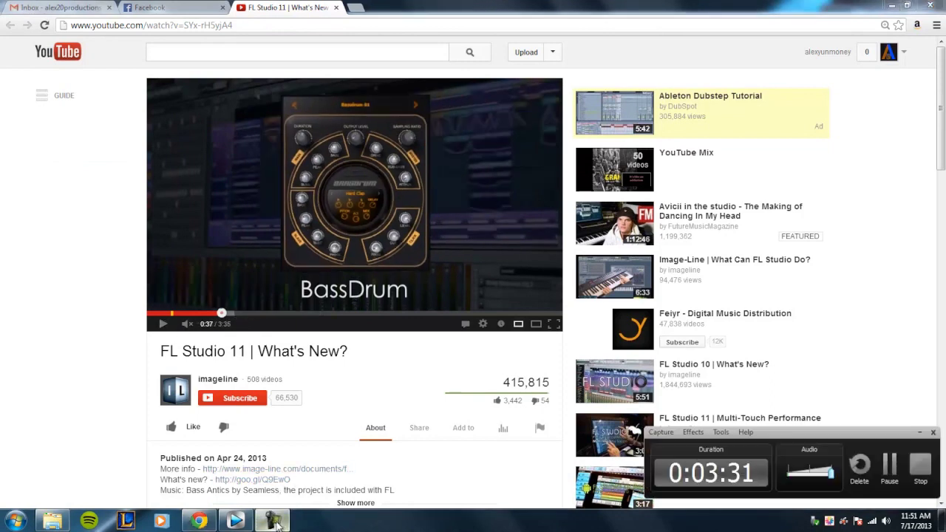
Return to Vegas, close Track Motion and start previewing the video clip.
click(235, 521)
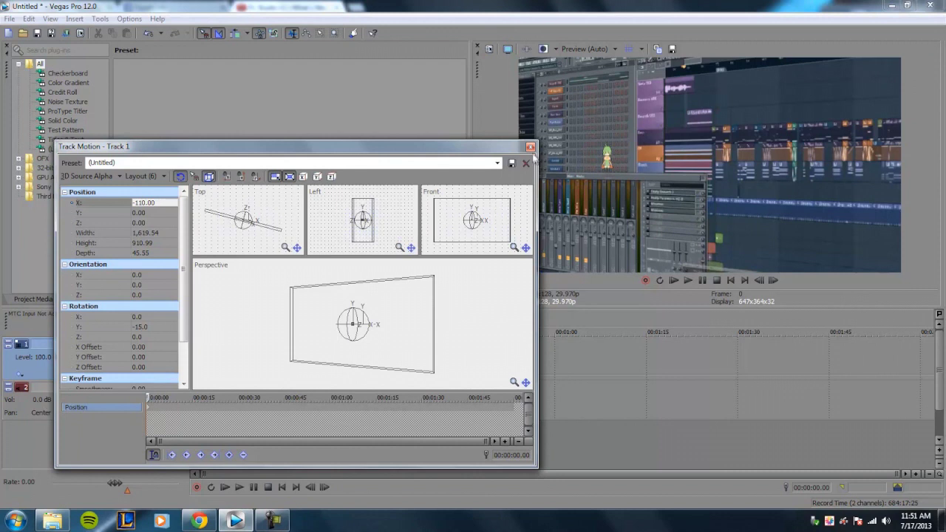
click(531, 147)
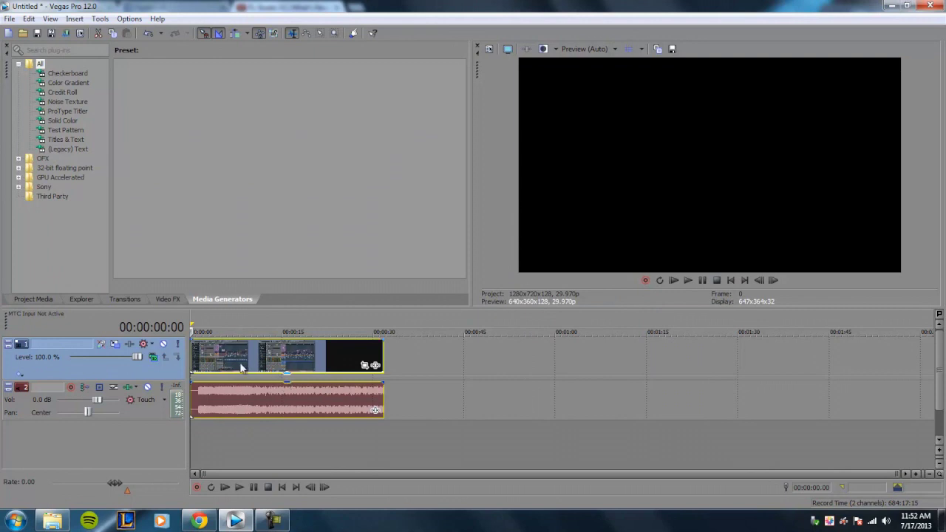
click(240, 368)
key(space)
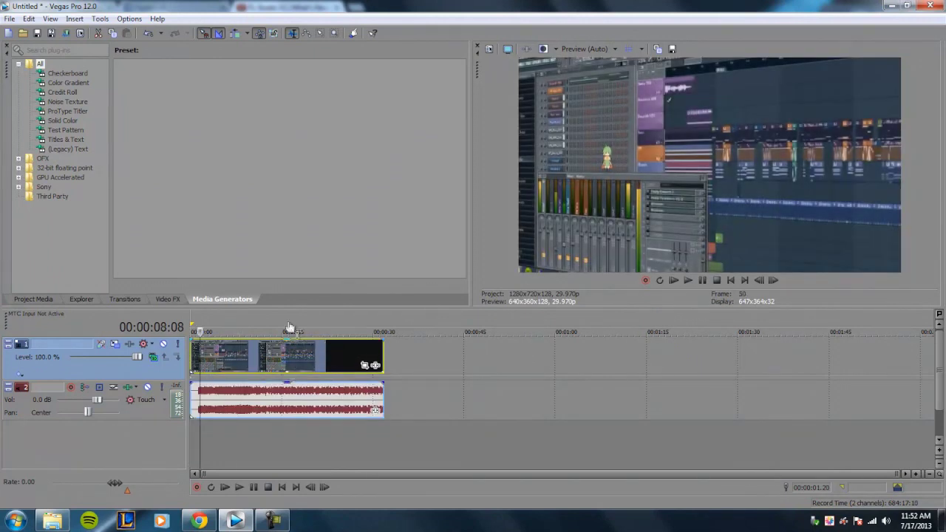
Pull the audio clip's volume envelope to silence, preview, and jump back to the start.
drag(290, 386, 286, 418)
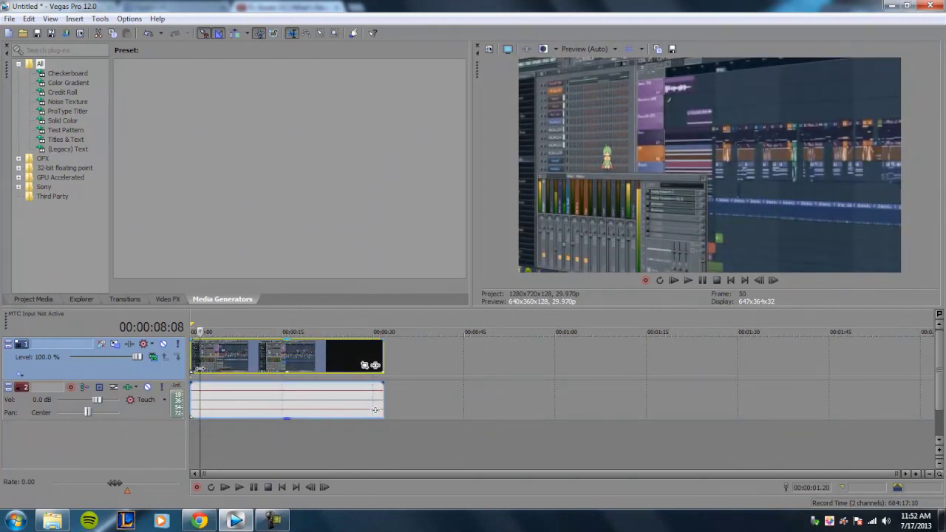
key(space)
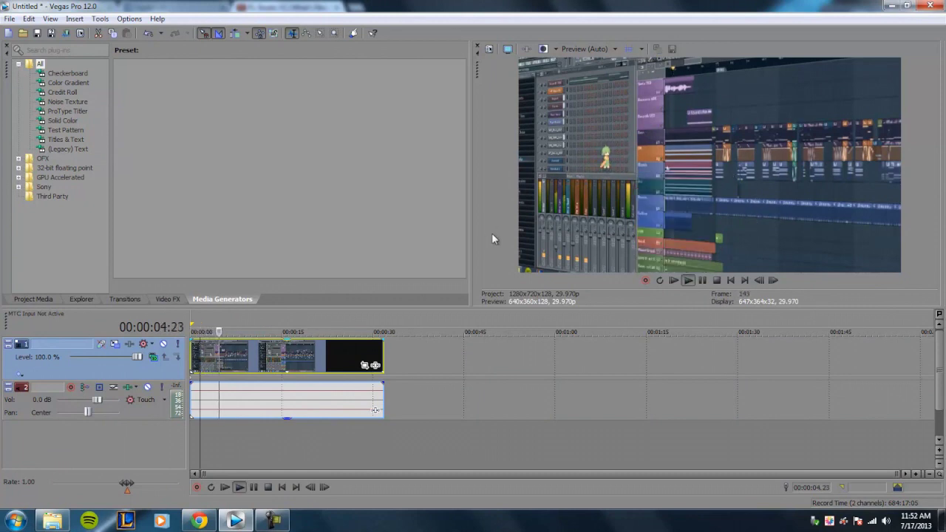
key(space)
key(ctrl+Home)
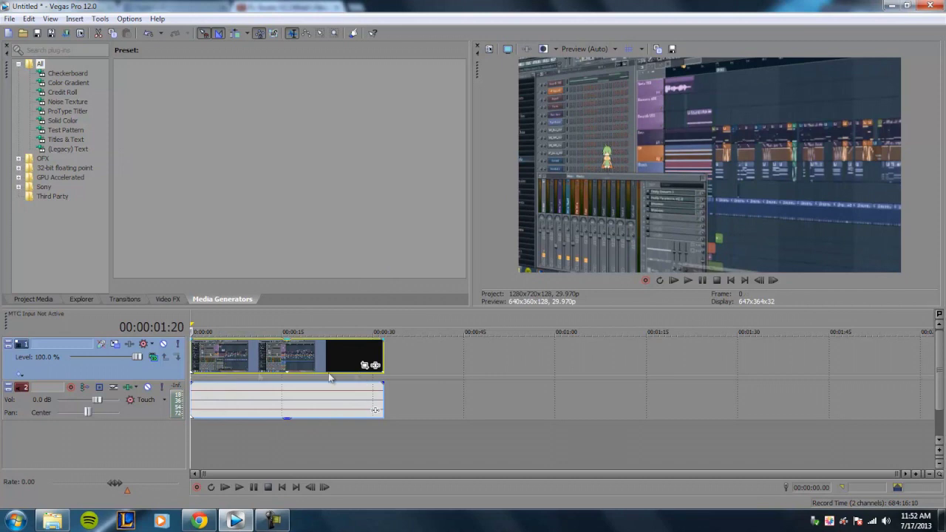
Add a Track Motion keyframe near 15 seconds enlarging the clip to about 2,099 by 1,179.
click(154, 358)
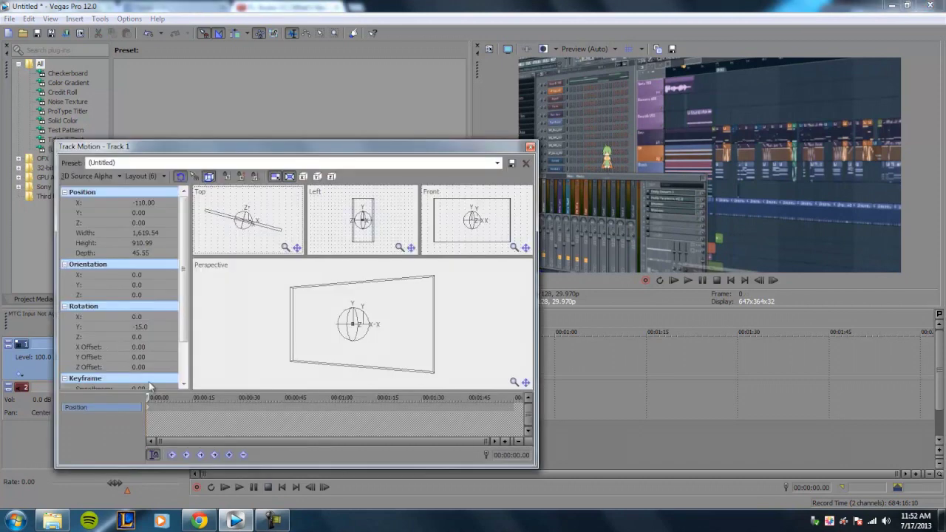
mouse_move(433, 279)
mouse_down()
mouse_move(423, 281)
mouse_move(432, 277)
mouse_up()
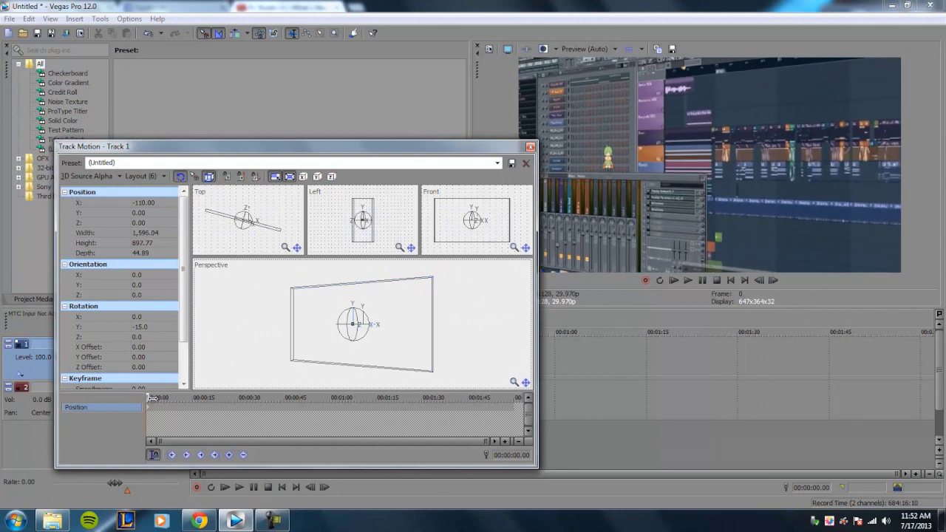
drag(152, 398, 196, 398)
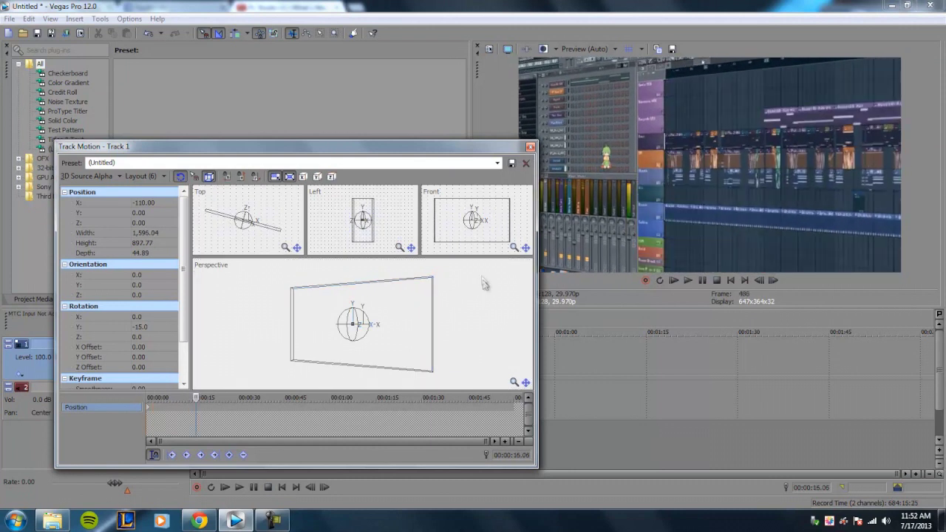
drag(434, 278, 468, 271)
Close Track Motion and play the zoom from the project start.
click(529, 146)
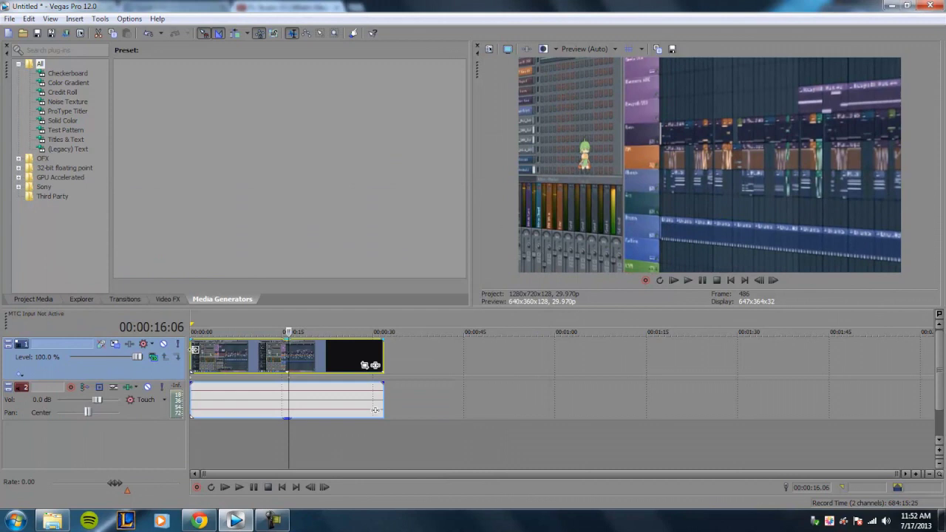
click(193, 349)
key(space)
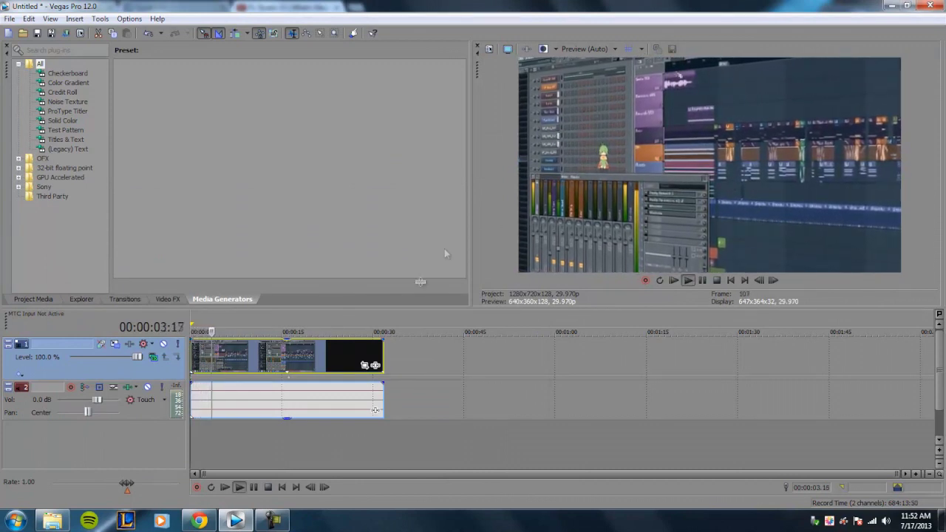
key(space)
Delete the keyframe at the start of the track.
right_click(191, 378)
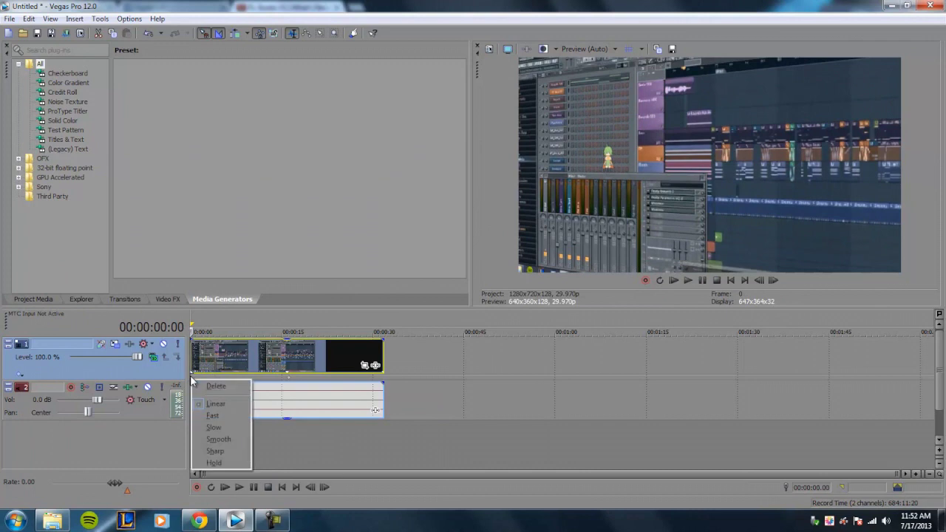
click(225, 387)
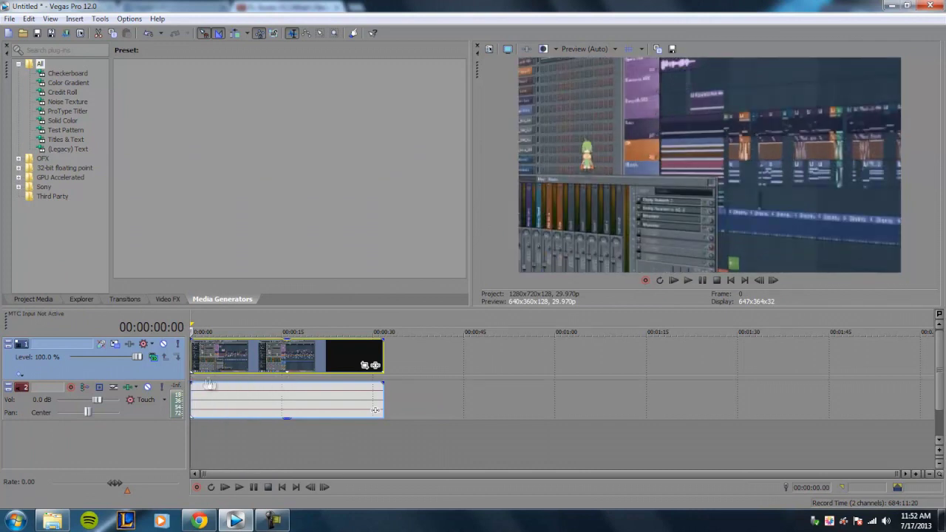
click(121, 346)
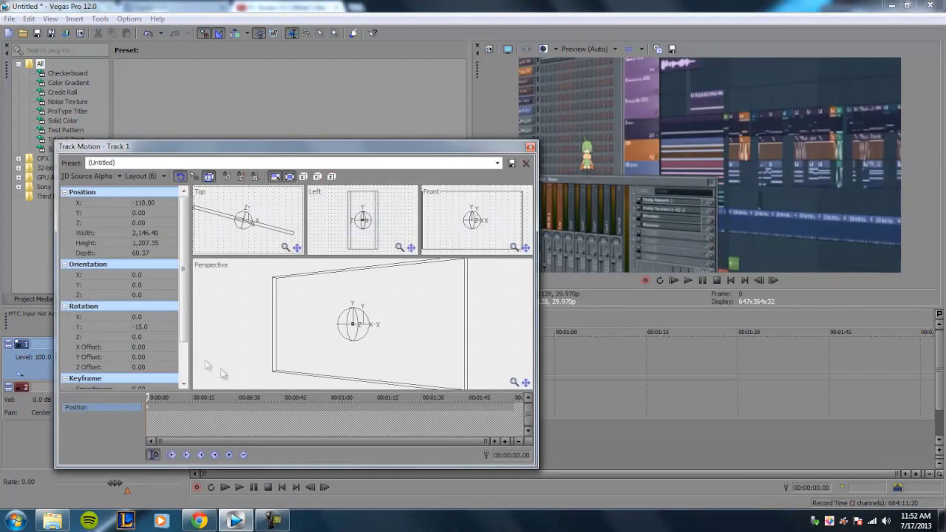
At 00:00:19.15, set Position Y to -80 after first trying 50.
drag(146, 397, 206, 397)
click(140, 213)
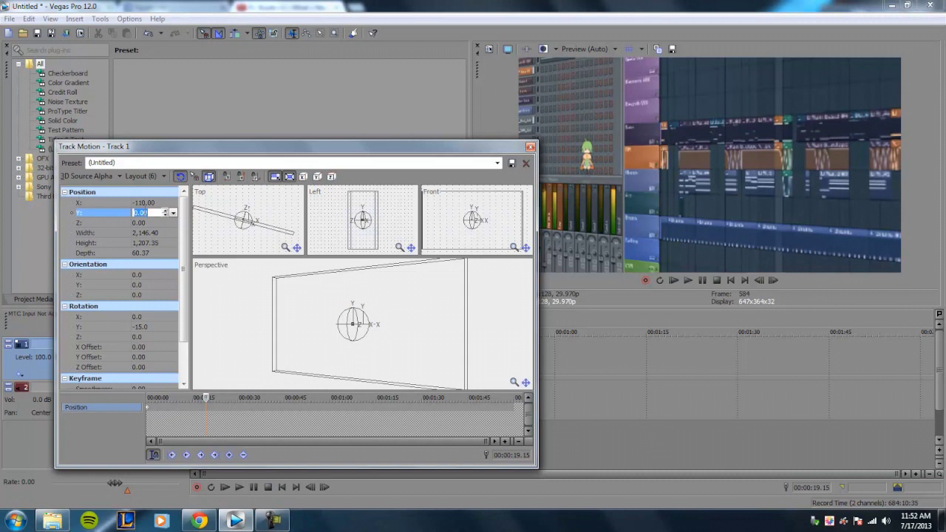
text(50)
key(Return)
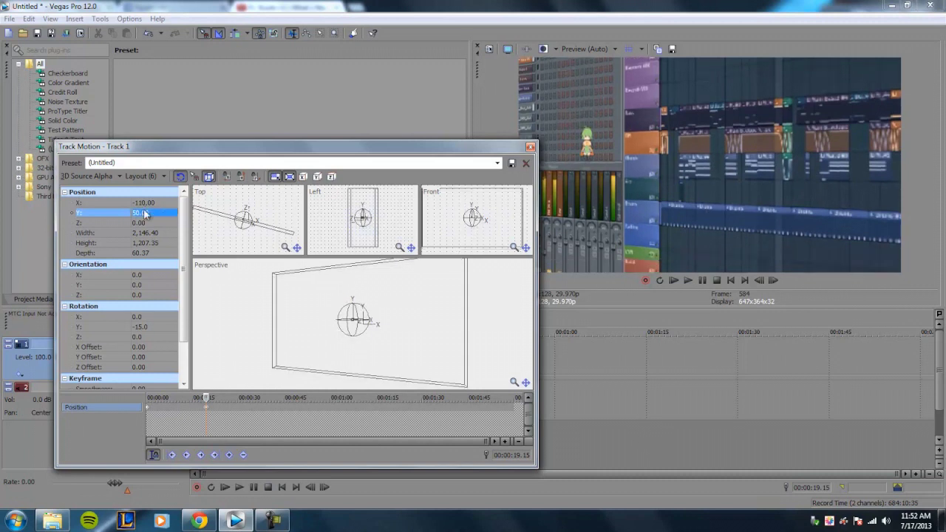
click(149, 215)
text(-80)
key(Return)
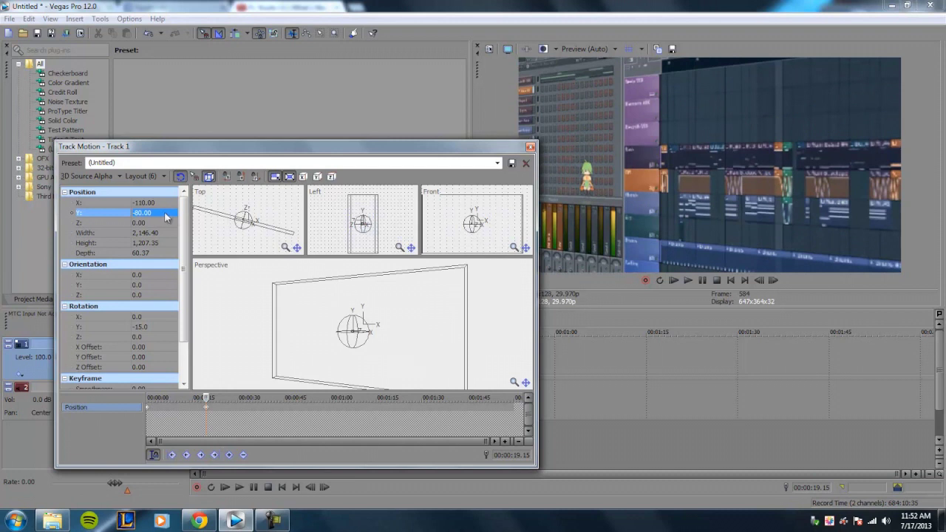
click(529, 149)
key(Home)
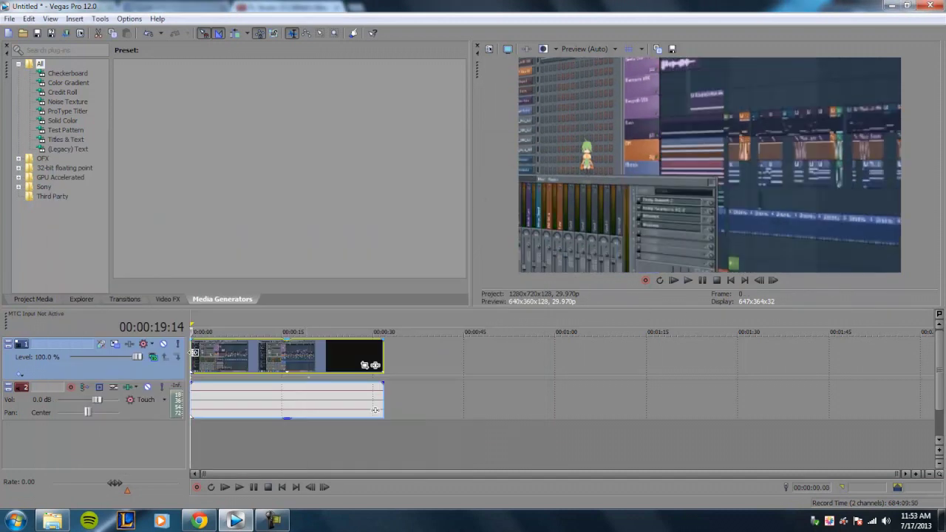
key(space)
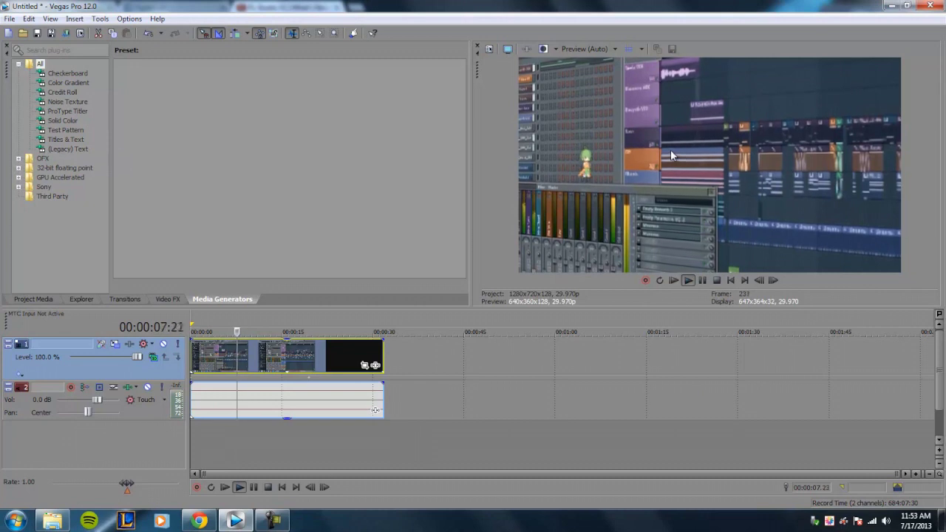
key(space)
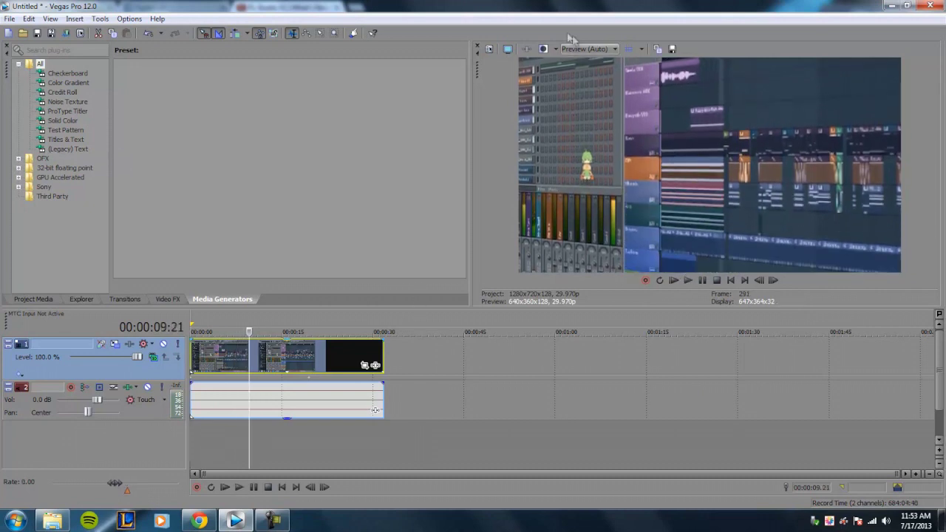
click(115, 345)
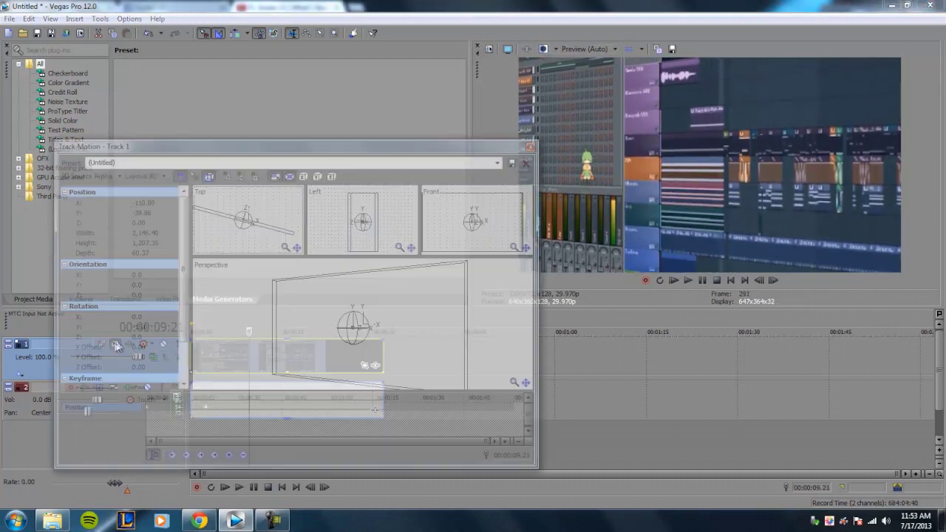
click(152, 207)
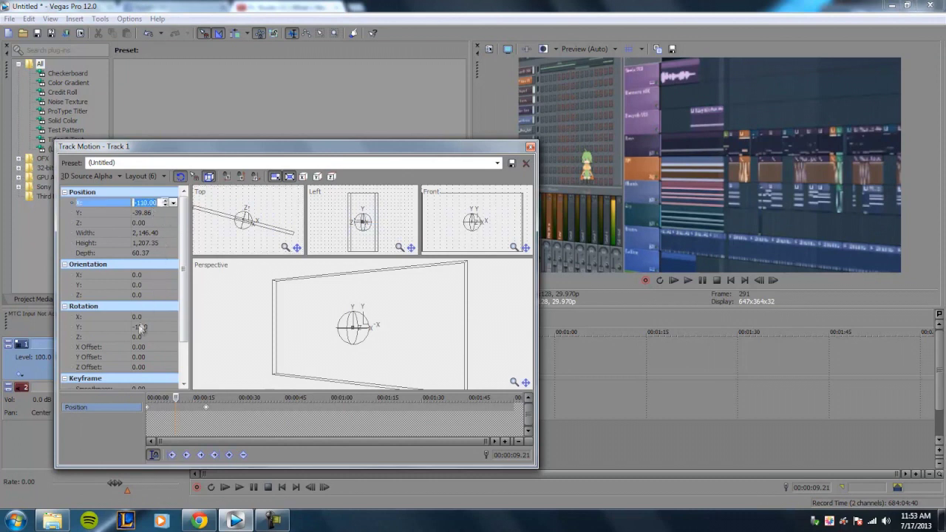
click(531, 147)
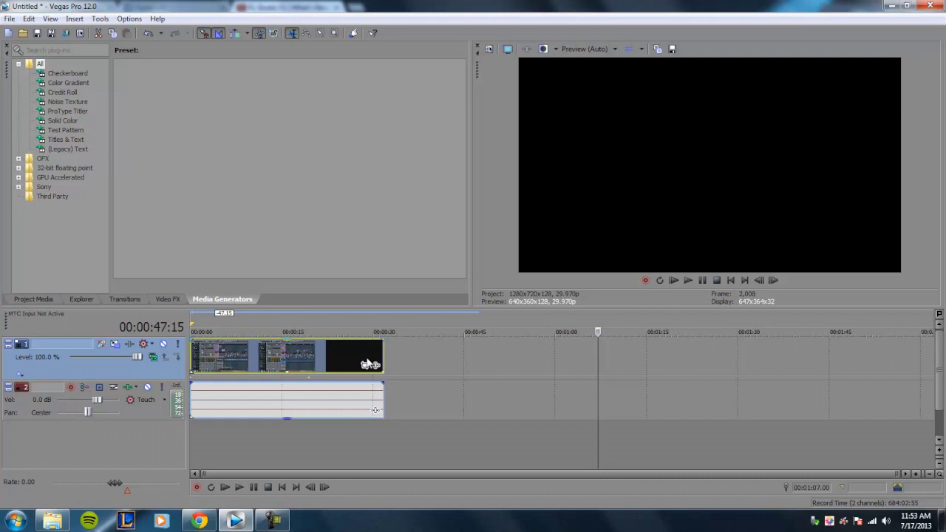
Shift the video and audio events to start at 0:15, then show track 1's Position keyframe lane.
click(285, 353)
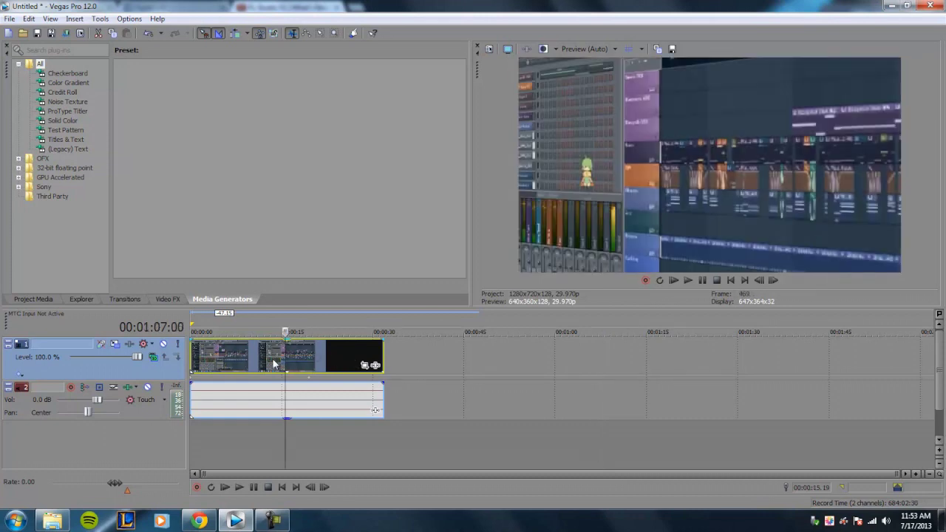
drag(252, 370, 354, 362)
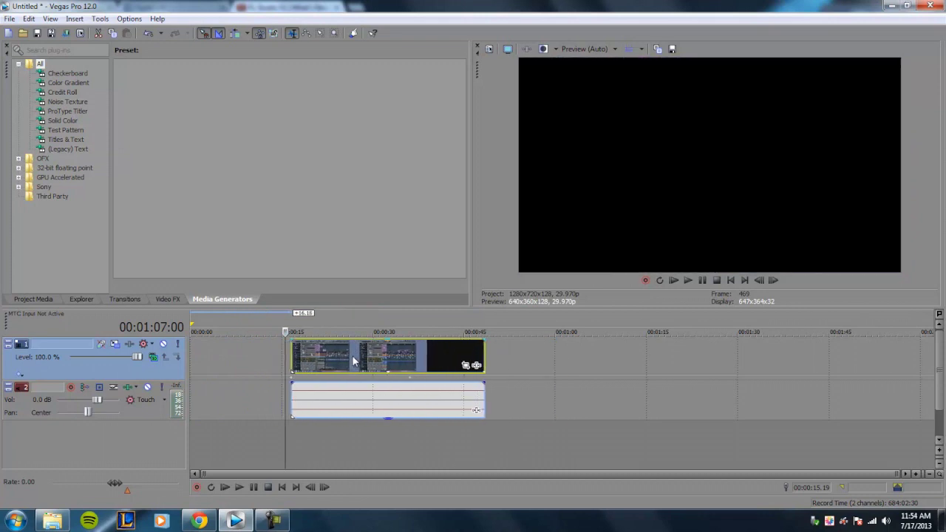
click(20, 375)
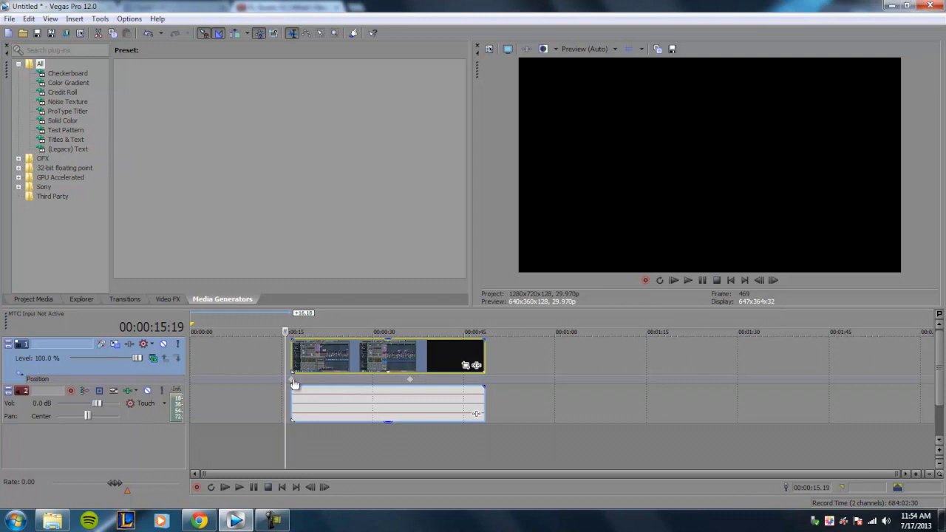
Drag the first Position keyframe and the video and audio clips back to 00:00:00.
drag(293, 381, 268, 379)
drag(339, 360, 192, 379)
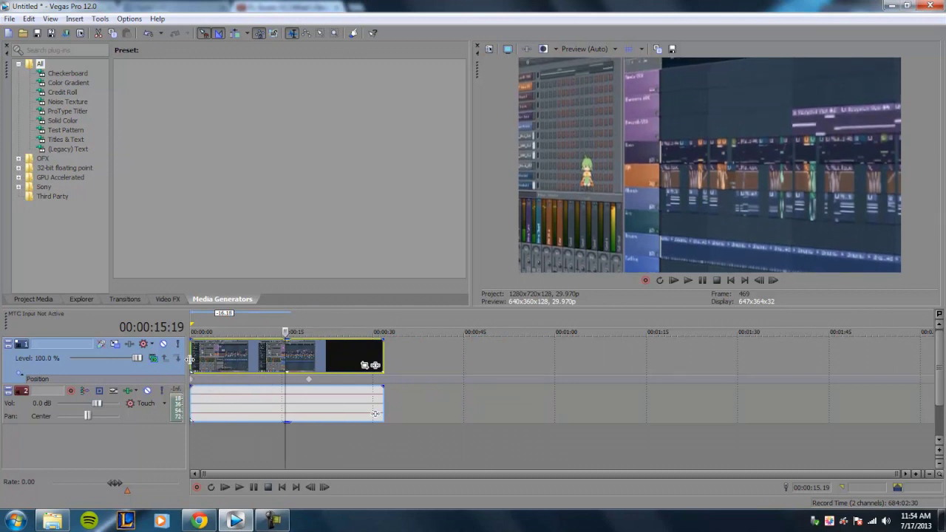